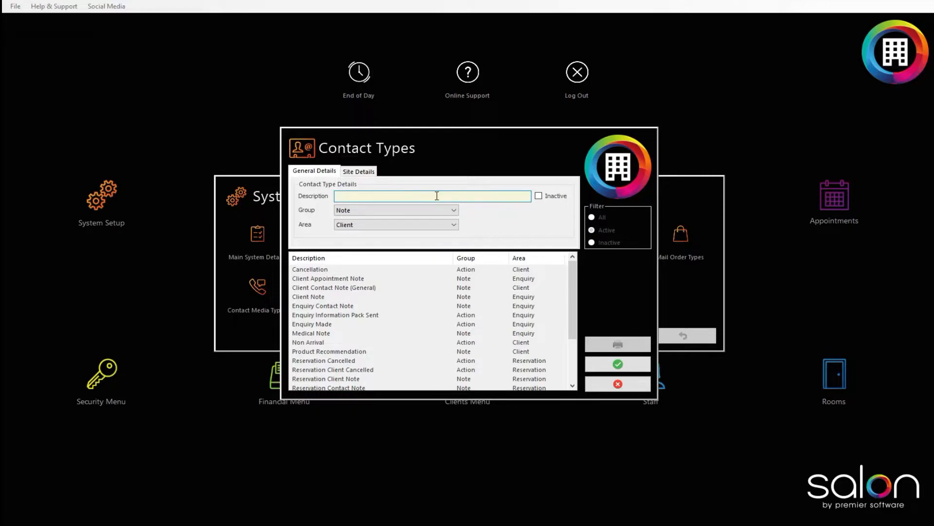
Fill in the new contact type with description Cancellation, group Action and area Client, and save it.
left_click(437, 195)
type("Cancellation")
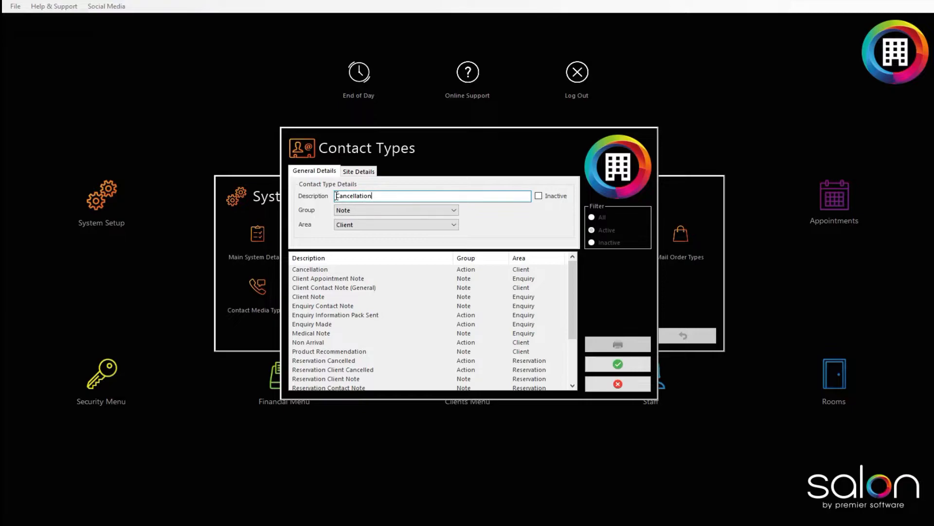
left_click_drag(336, 195, 374, 192)
left_click(377, 192)
left_click(389, 210)
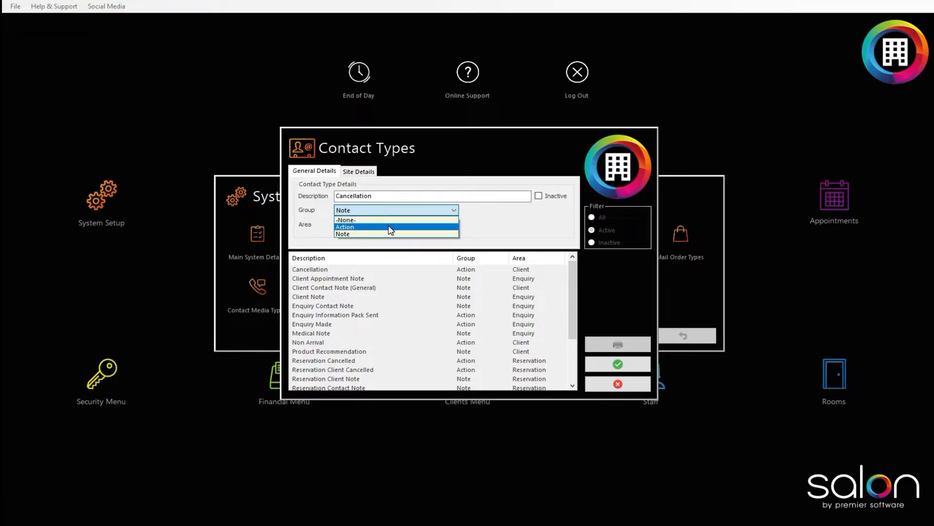
left_click(392, 234)
left_click(375, 210)
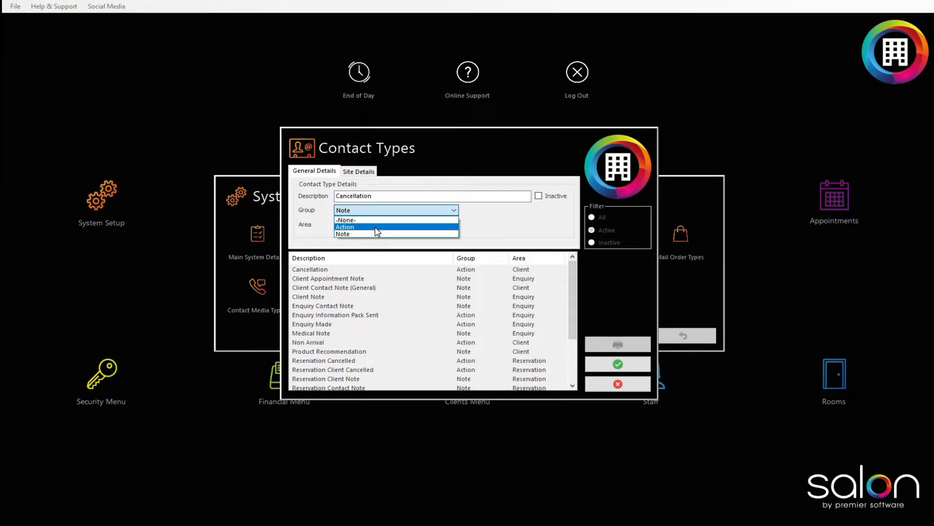
left_click(375, 228)
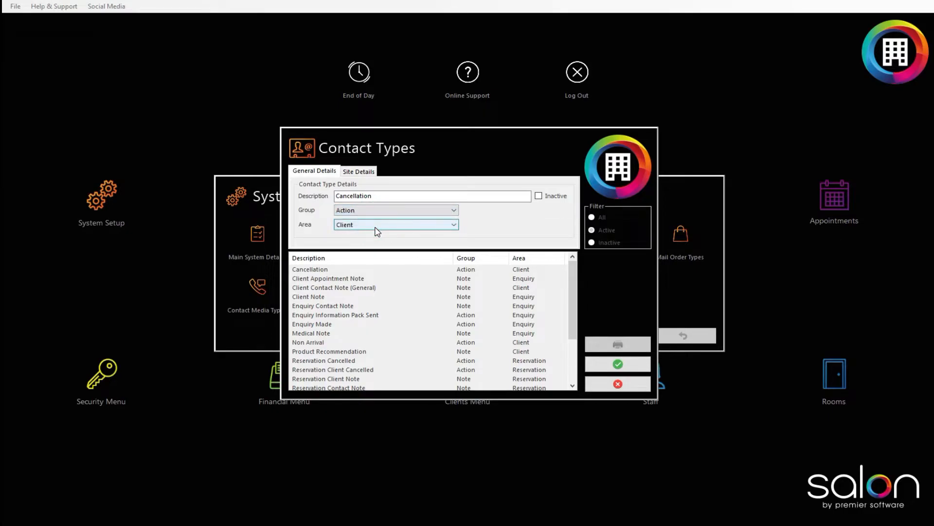
left_click(412, 226)
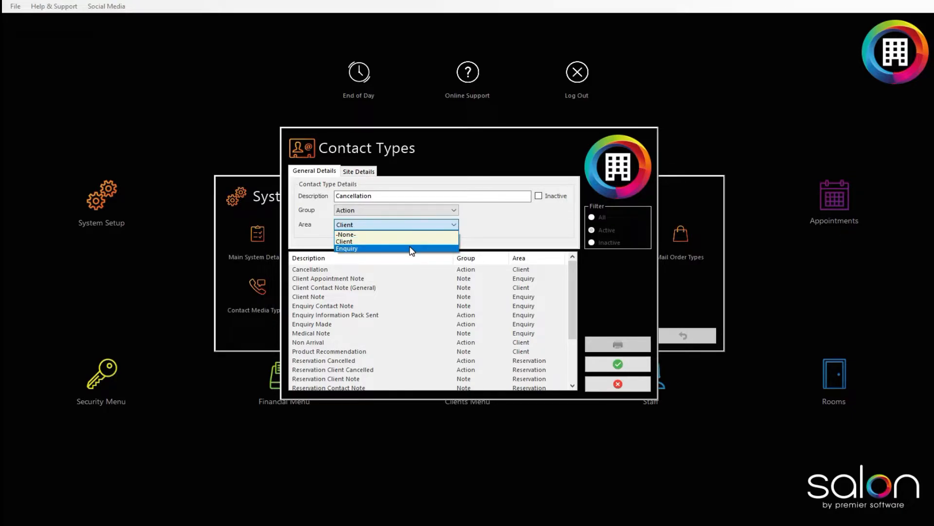
left_click(409, 241)
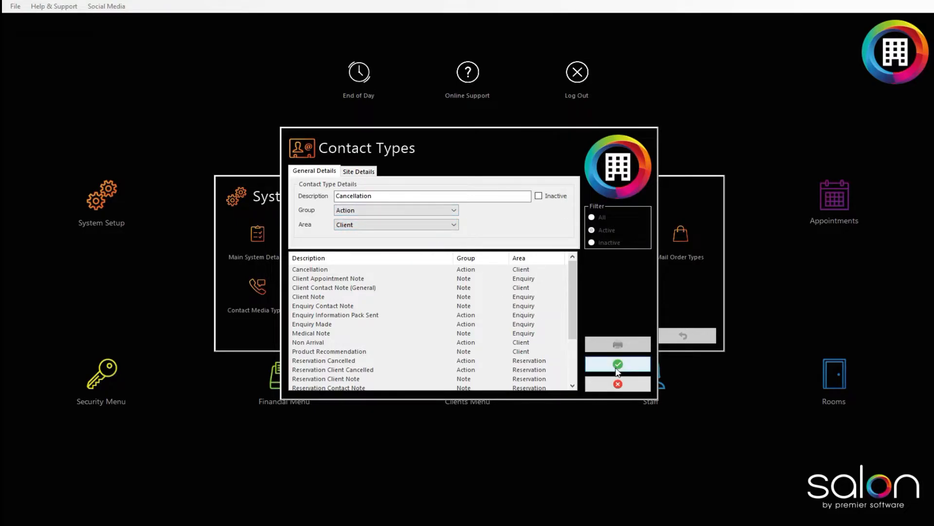
left_click(618, 365)
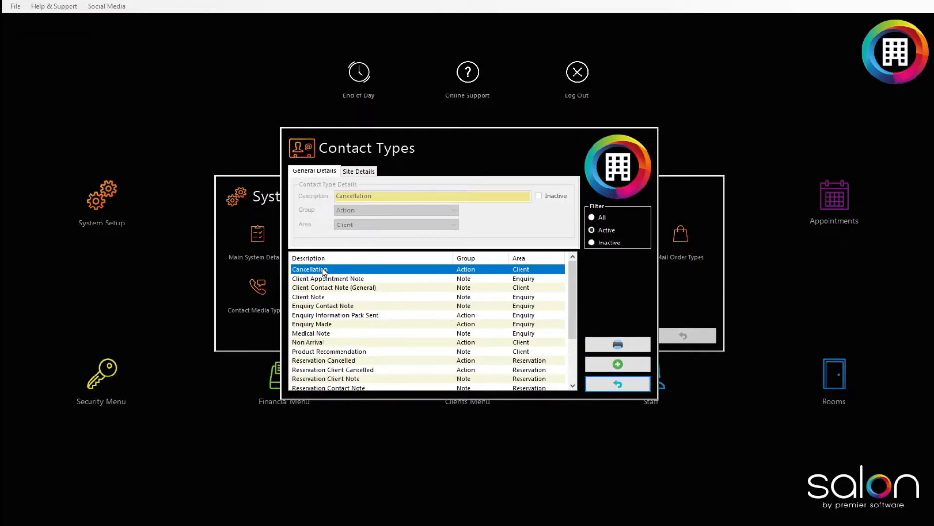
Review the Cancellation contact type's site details for Salon Beauty, and close the contact types window.
left_click(308, 268)
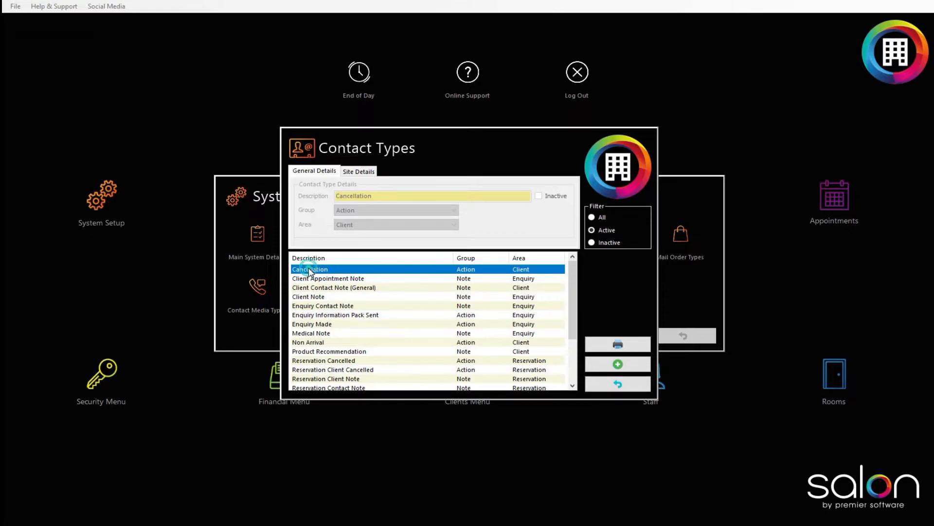
left_click(358, 171)
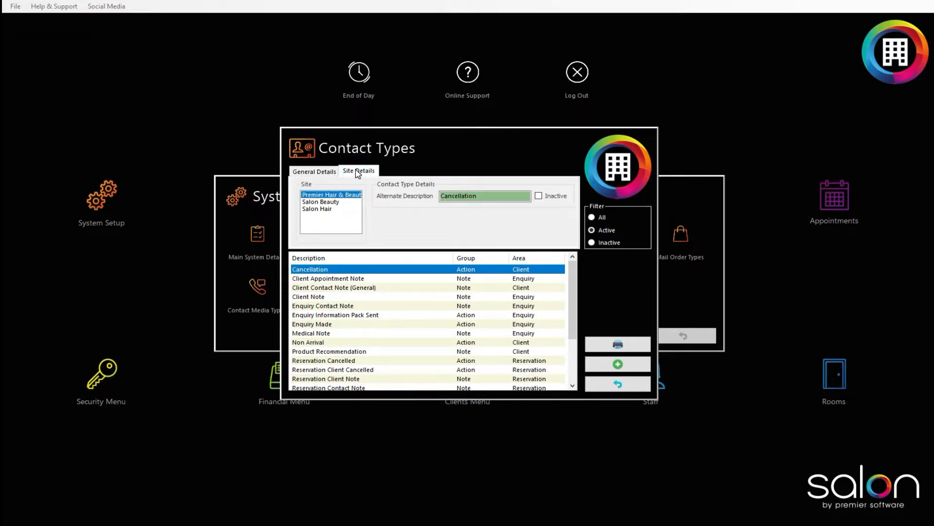
left_click(331, 209)
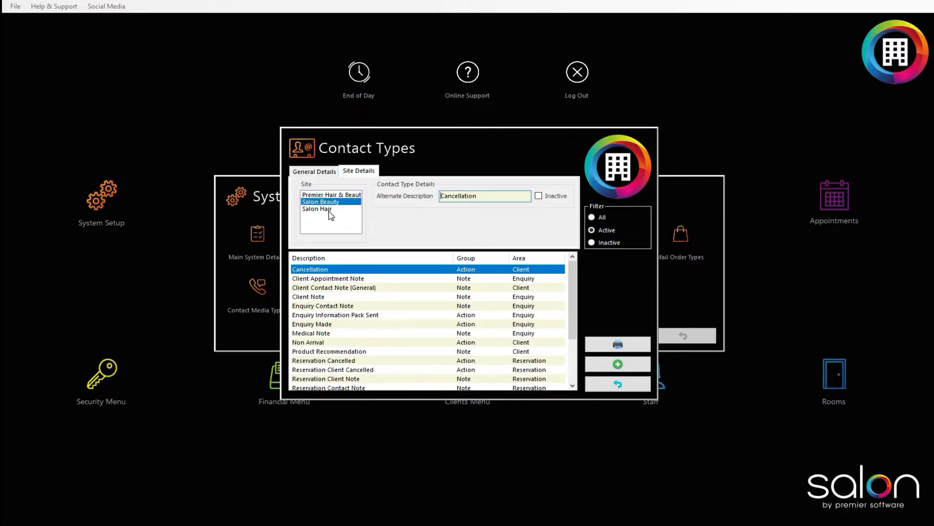
left_click(331, 202)
left_click(486, 197)
left_click(611, 387)
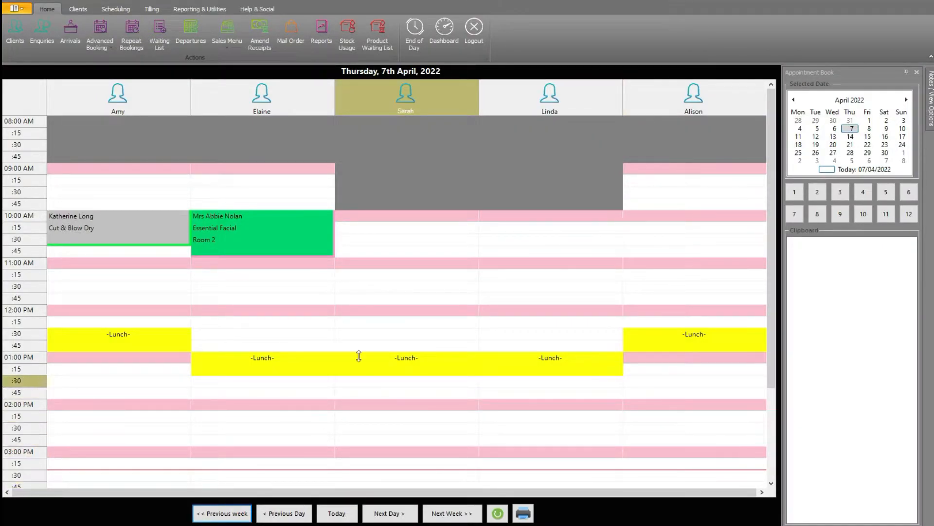
Open the client search from the appointment book and search by Surname for the client's last name.
left_click(78, 9)
left_click(46, 30)
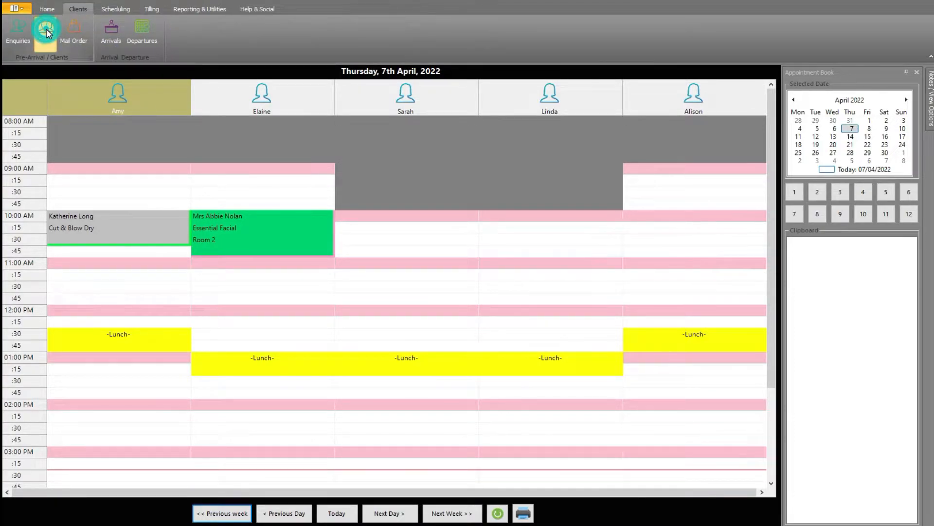
left_click(73, 69)
type("Burgess")
left_click(286, 73)
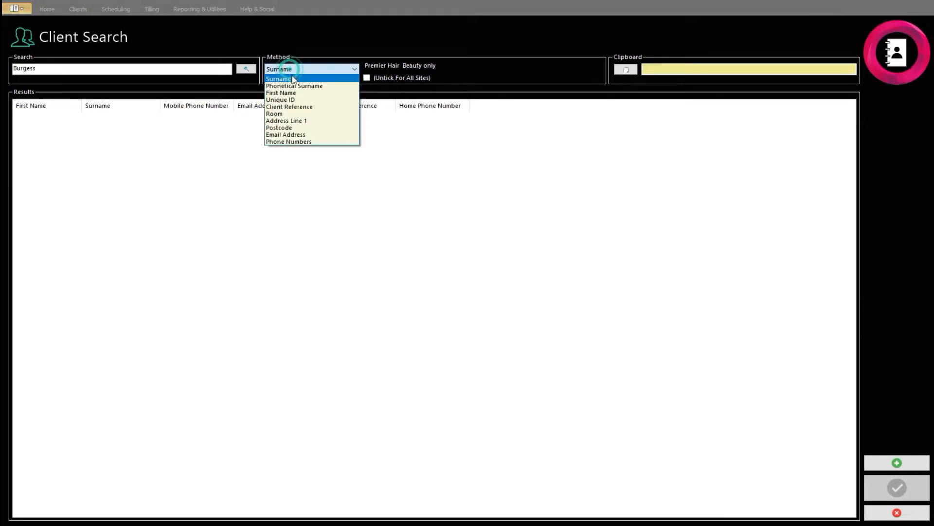
left_click(284, 77)
left_click(247, 68)
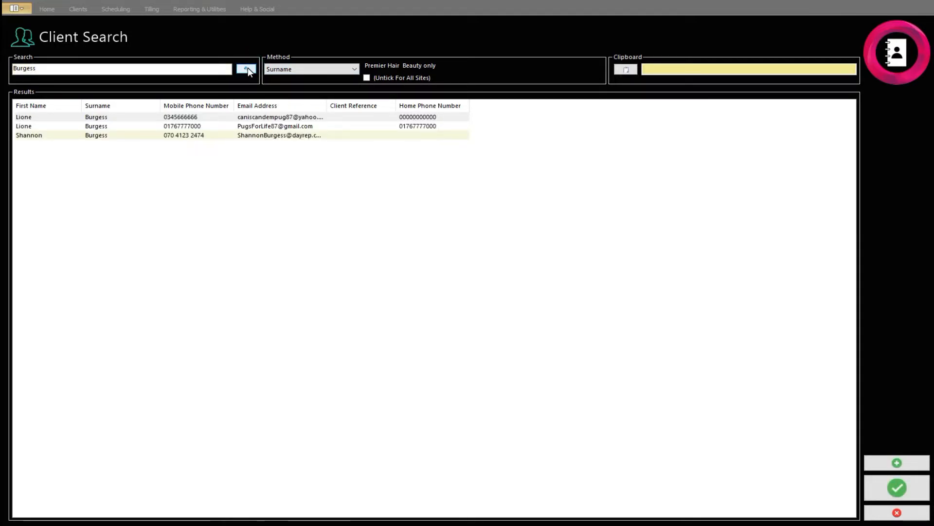
Open the second matching client's record and display its contact log.
left_click(178, 130)
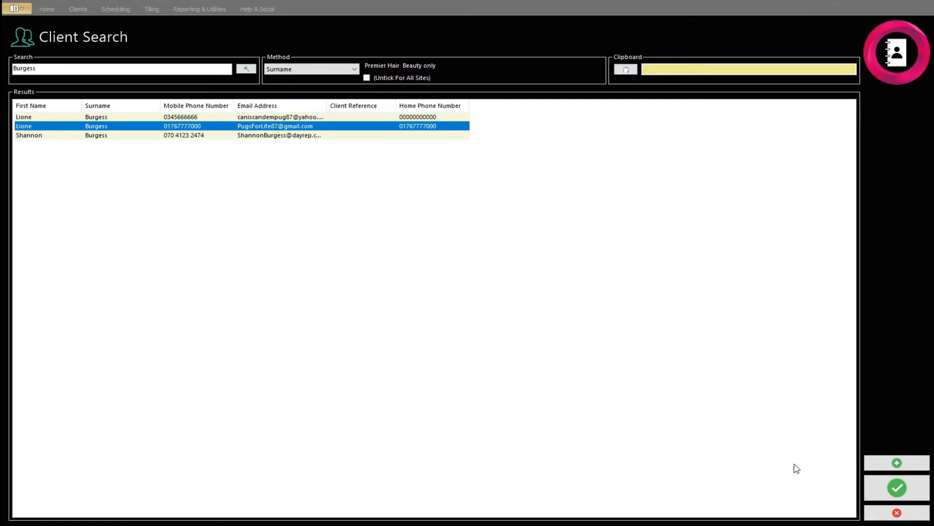
left_click(896, 489)
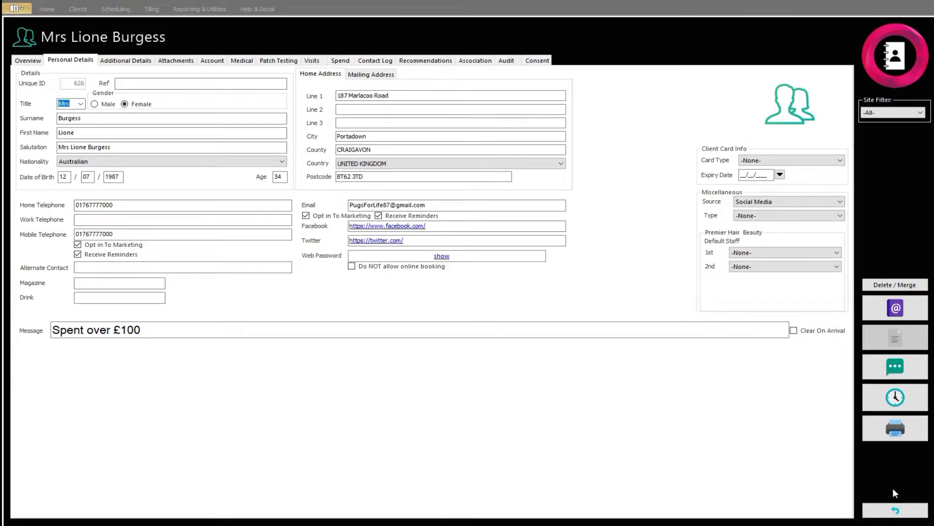
left_click(371, 61)
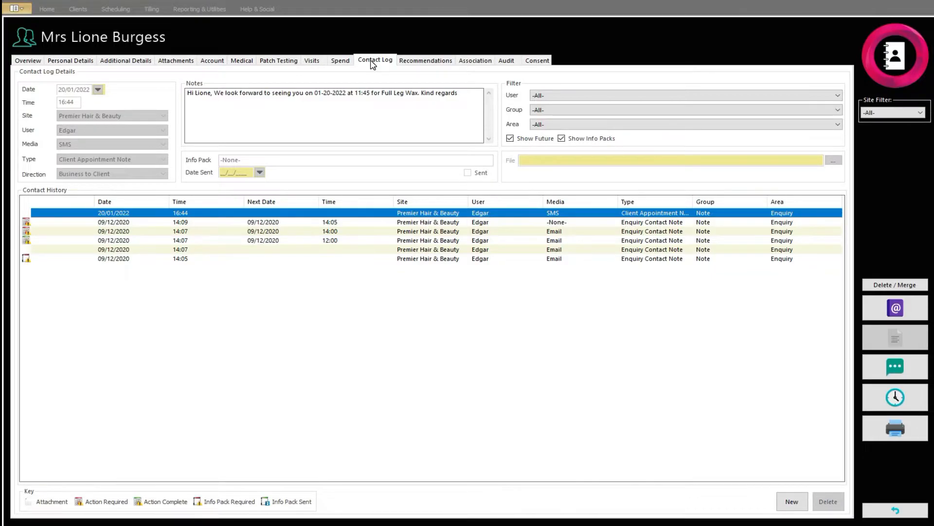
Start a new contact log entry dated 06/04/2022 at 13:00 for site Premier Hair & Beauty, choosing the staff user.
left_click(793, 502)
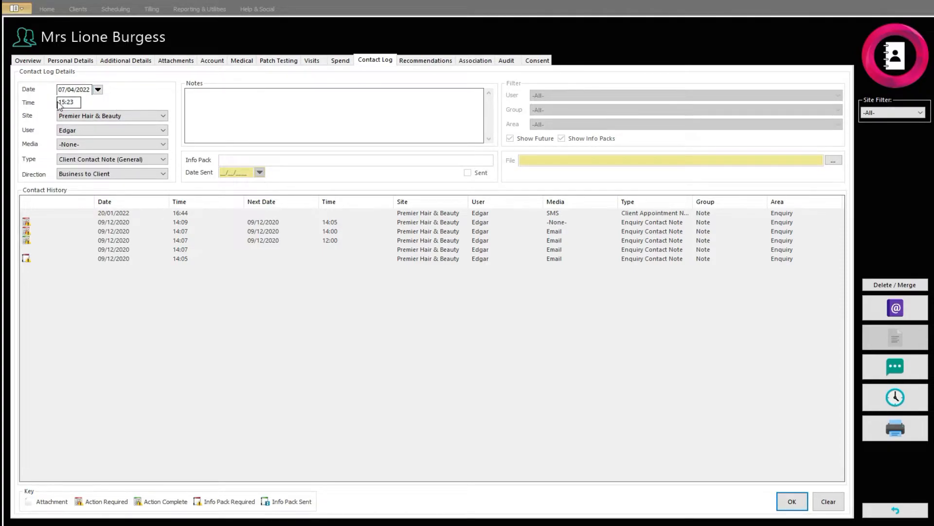
left_click(98, 90)
left_click(108, 136)
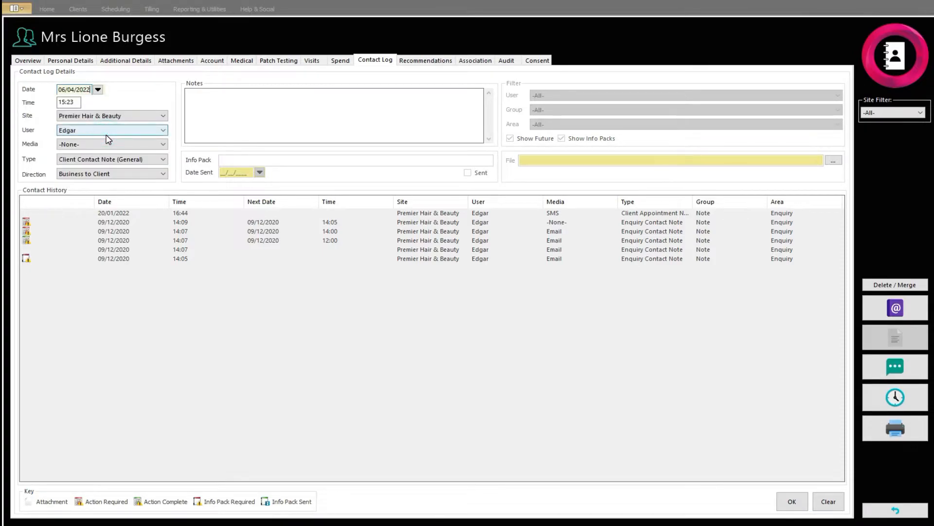
left_click(68, 102)
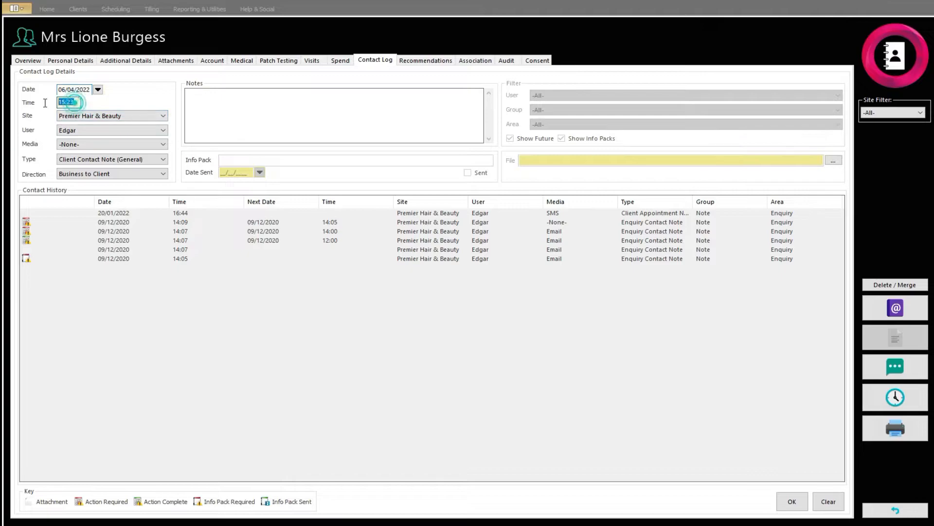
type("13:00")
left_click(127, 118)
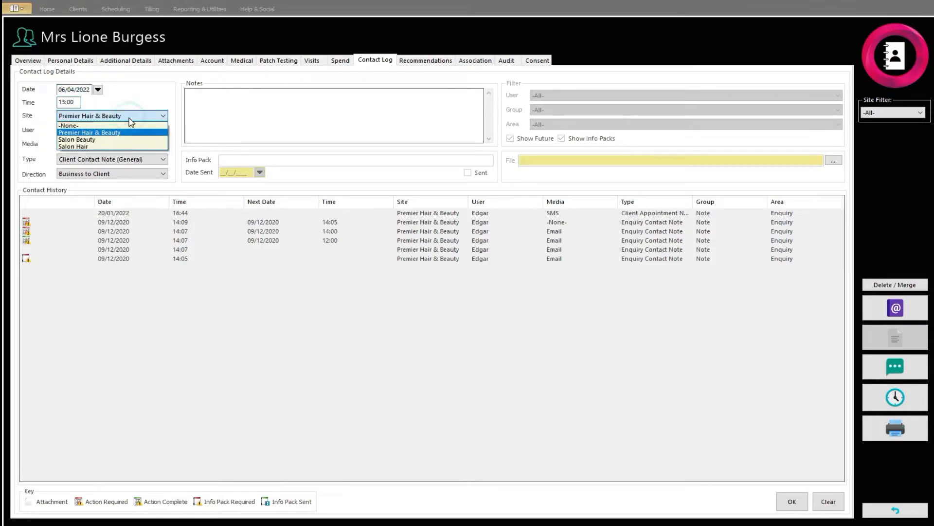
left_click(126, 131)
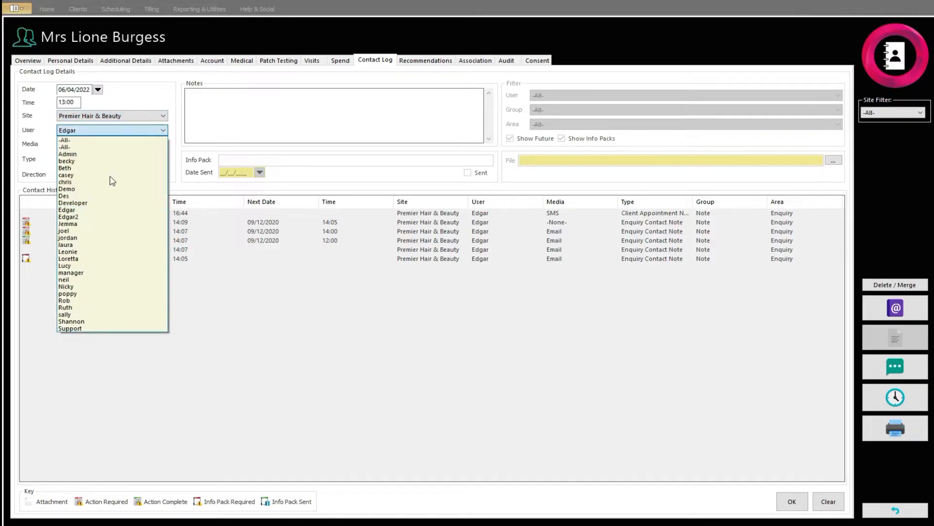
left_click(119, 210)
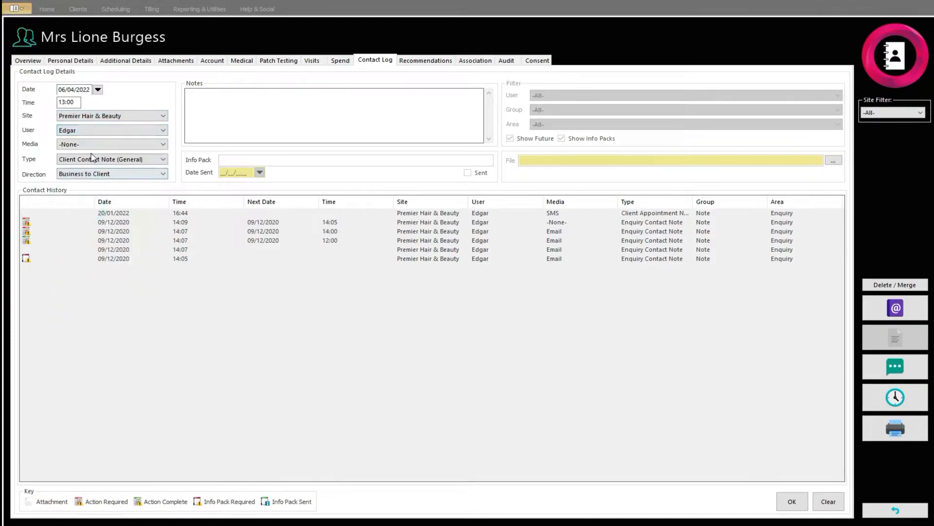
Set the contact log entry's media to Email and its type to Client Contact Note (General).
left_click(154, 144)
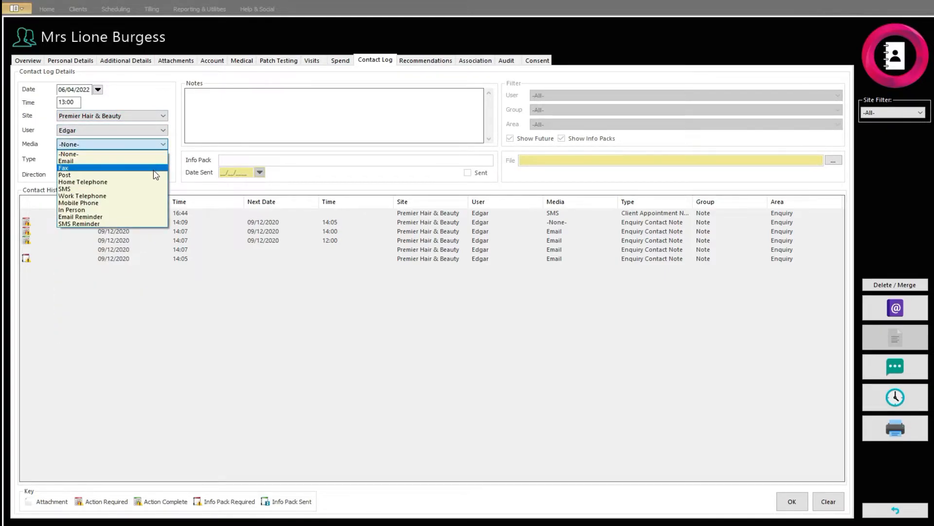
left_click(153, 164)
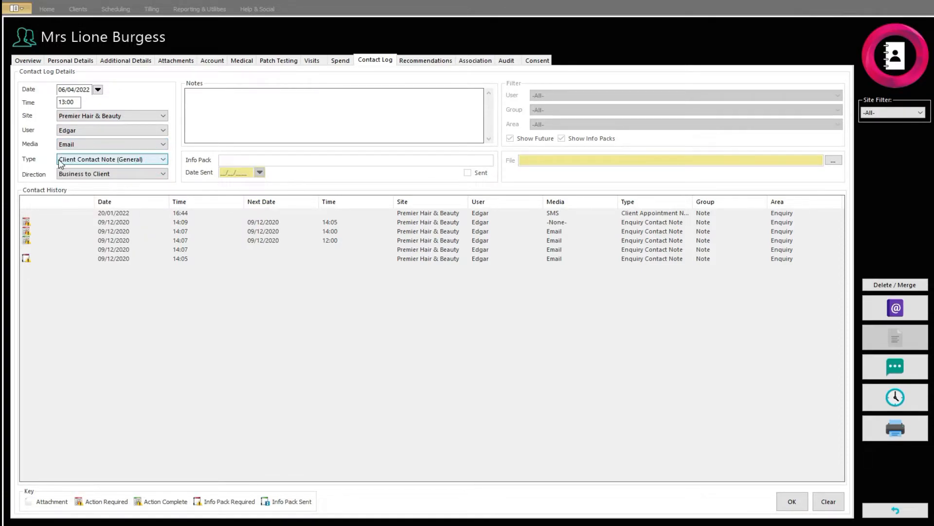
left_click(163, 161)
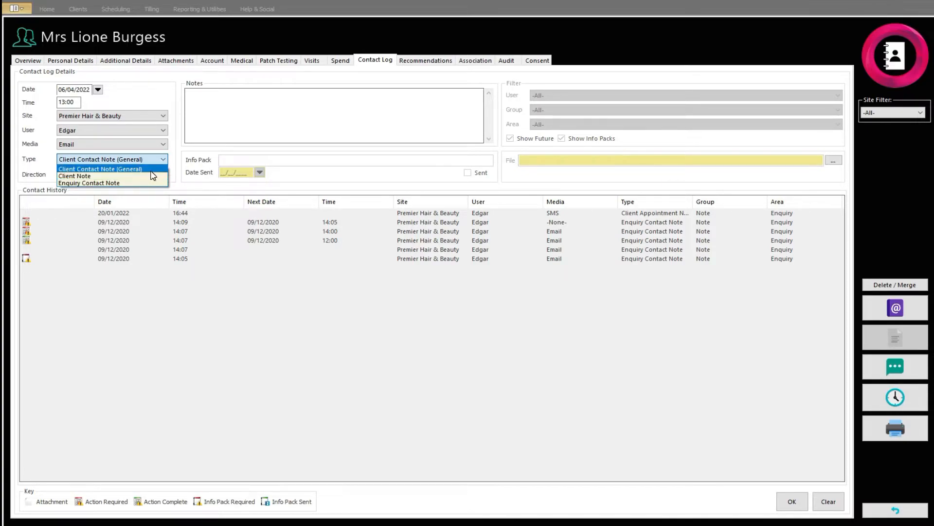
left_click(151, 171)
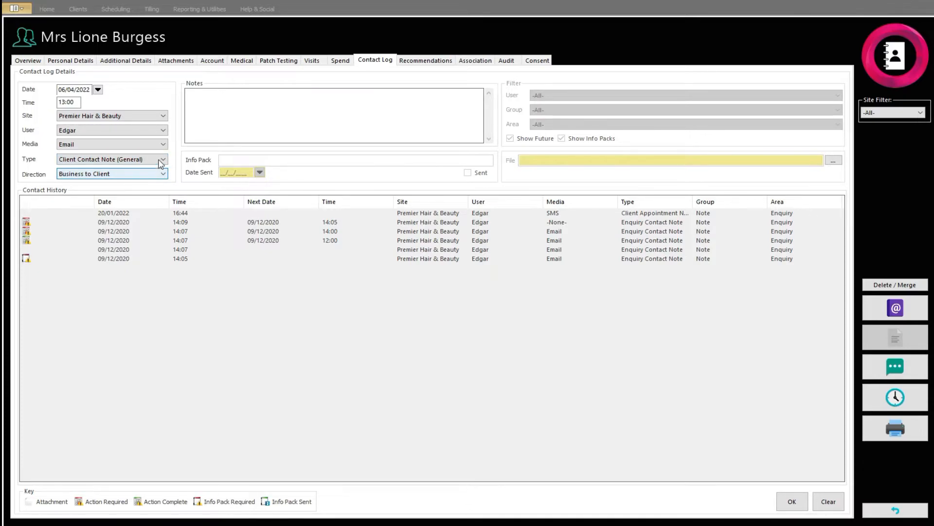
Enter the note "Client was particularly unhappy with patch test." and save the contact log entry.
left_click(226, 108)
type("Client was ")
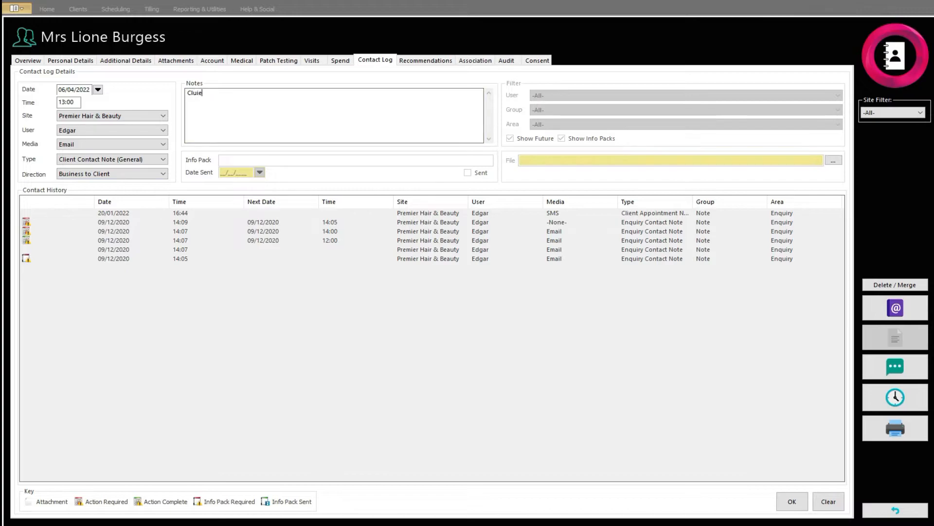
type("particularly unhappy with patch test.")
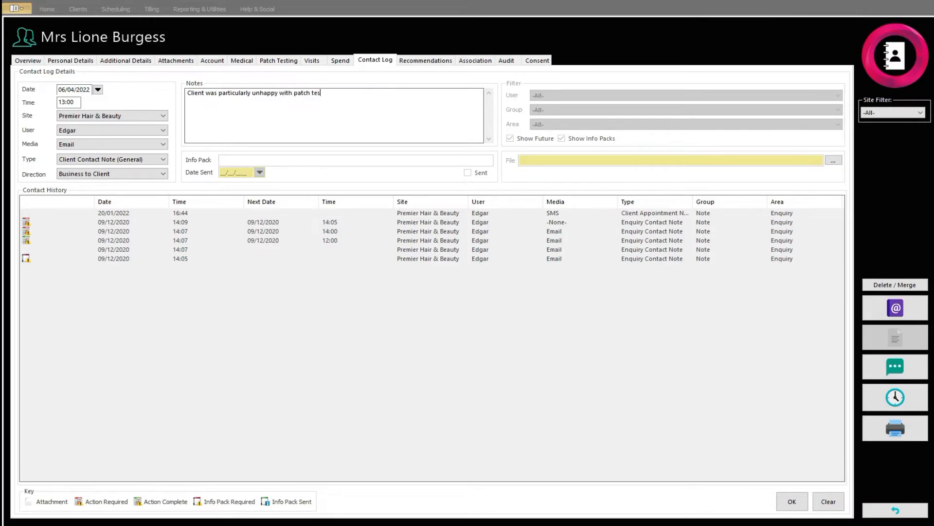
left_click(792, 501)
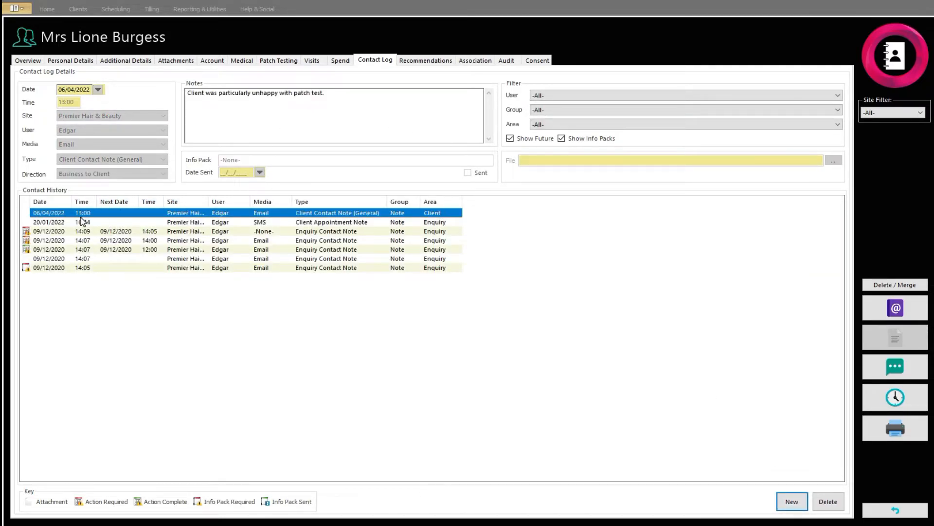
Review the notes of the 20/01/2022 SMS entry in the contact history, and reselect the 06/04/2022 entry.
left_click(190, 222)
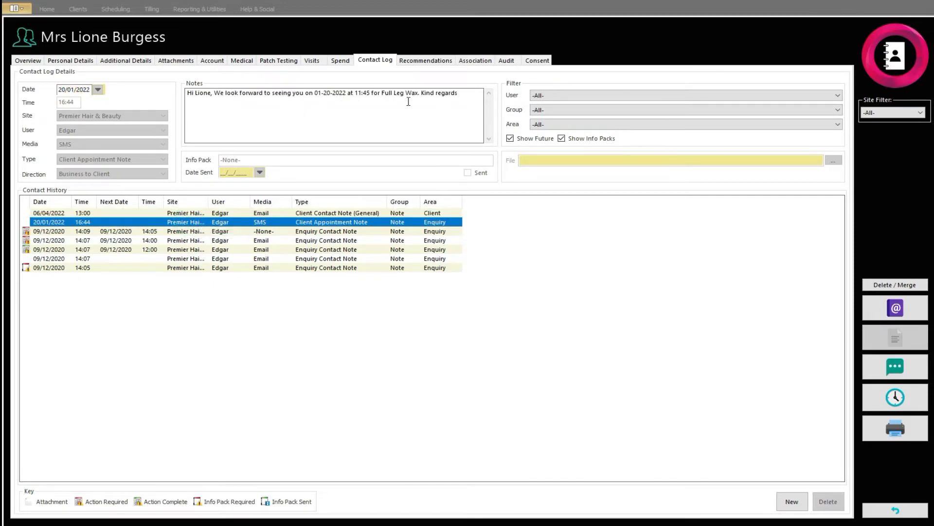
left_click(420, 212)
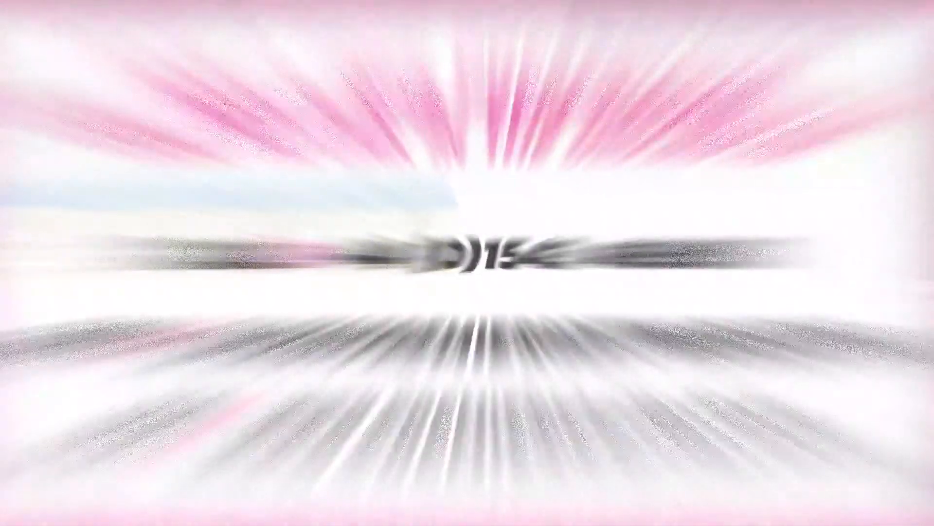